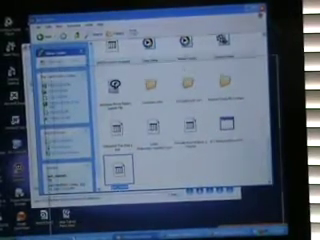
# Step: Drag the Explorer folder window right to reveal the MP4 converter window behind it
pyautogui.moveTo(150, 18); pyautogui.dragTo(228, 18)
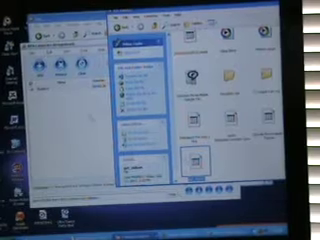